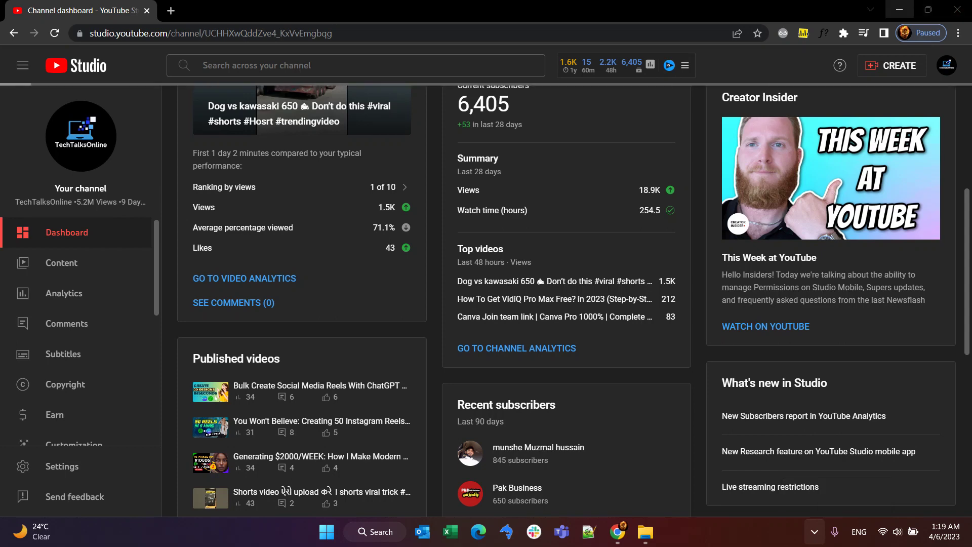
- Leave the browser, preview the 0405(1) video from the Oct-Upload folder in the media player, and close the player
{"action": "left_click", "coordinate": [898, 9]}
{"action": "left_click", "coordinate": [922, 128]}
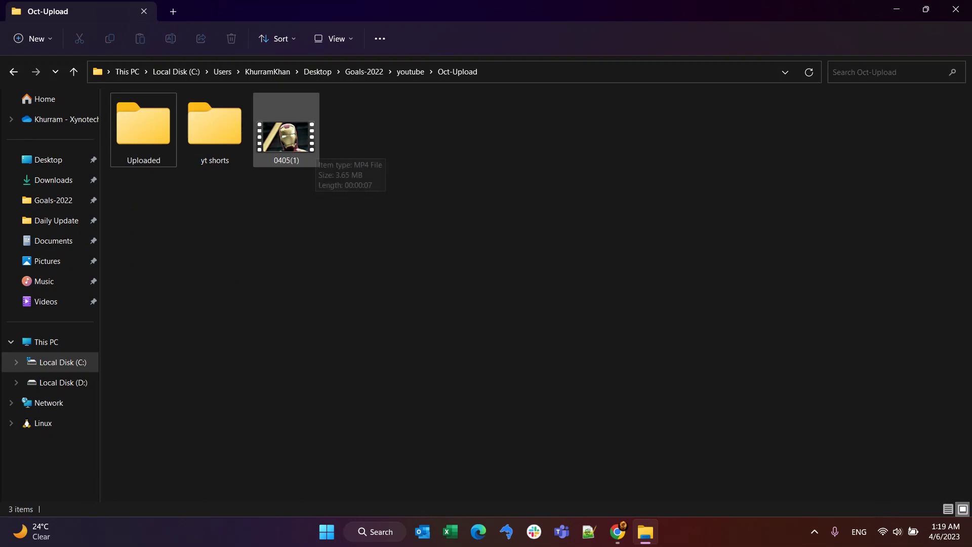
{"action": "double_click", "coordinate": [304, 147]}
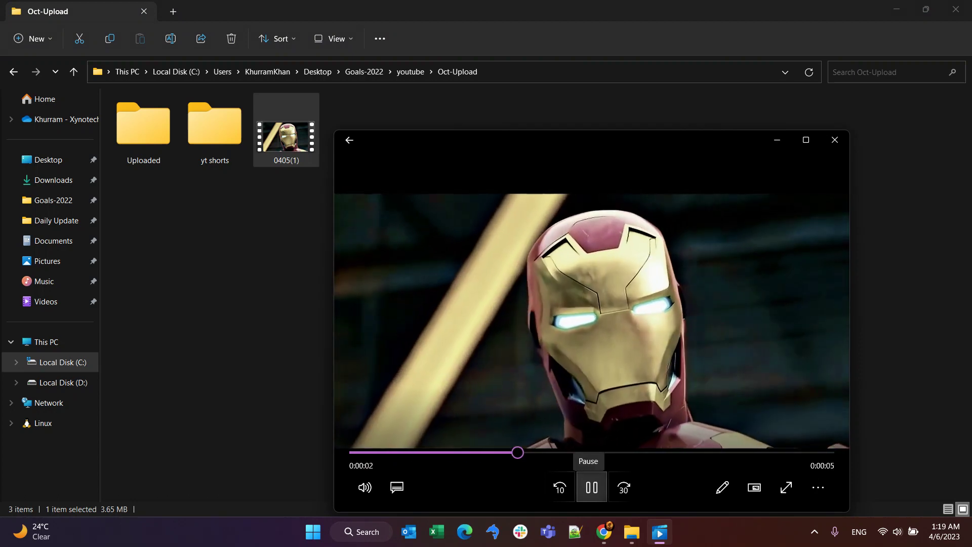
{"action": "left_click", "coordinate": [592, 487]}
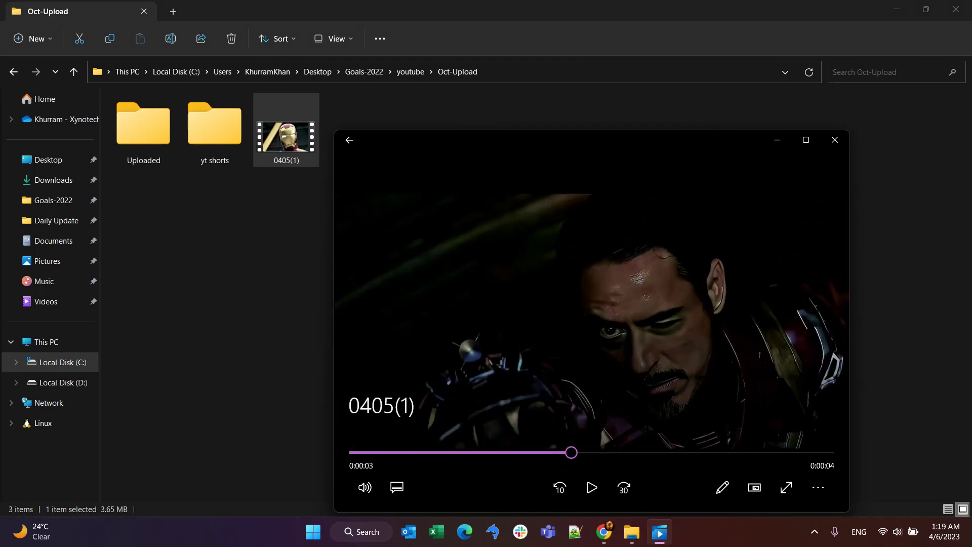
{"action": "left_click_drag", "start_coordinate": [579, 146], "coordinate": [542, 85]}
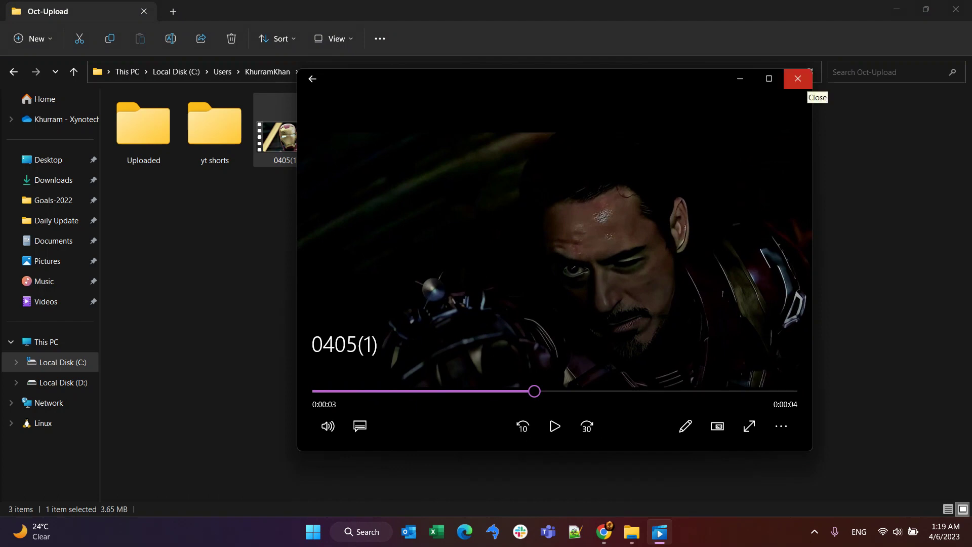
{"action": "left_click", "coordinate": [802, 81]}
{"action": "key", "text": "super"}
{"action": "type", "text": "cu"}
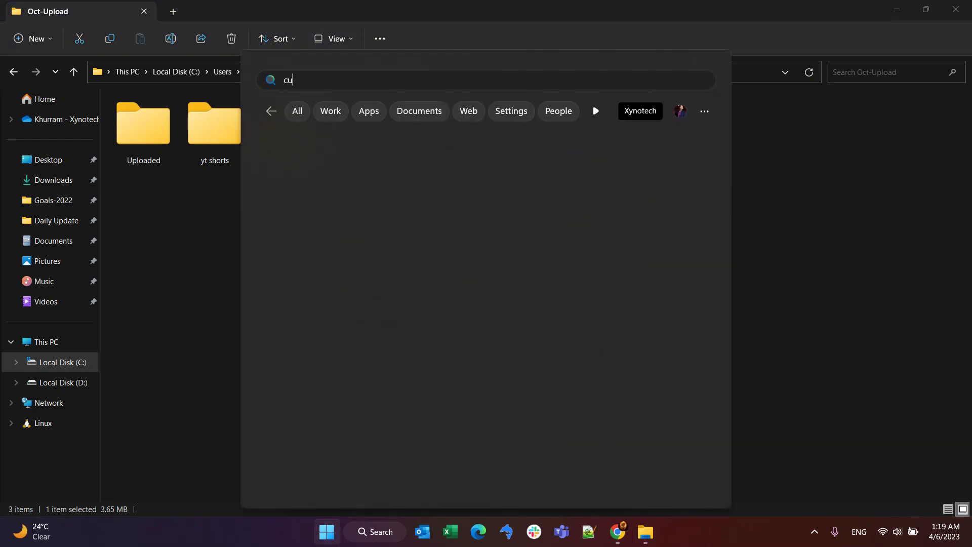
{"action": "type", "text": "p"}
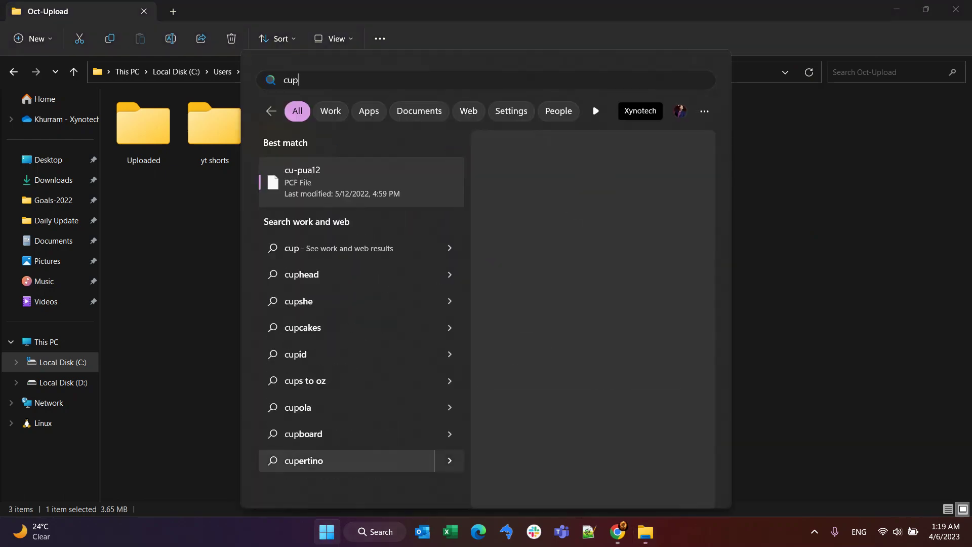
{"action": "type", "text": "c"}
{"action": "left_click", "coordinate": [810, 253]}
- Minimize the file window, search for and launch CapCut, and open the existing 0405 project
{"action": "left_click", "coordinate": [897, 9]}
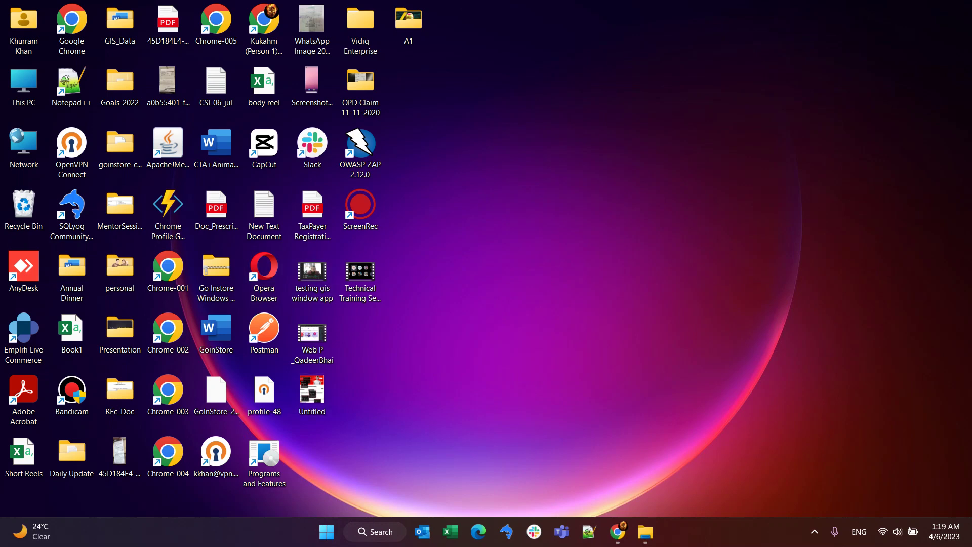
{"action": "left_click", "coordinate": [814, 531]}
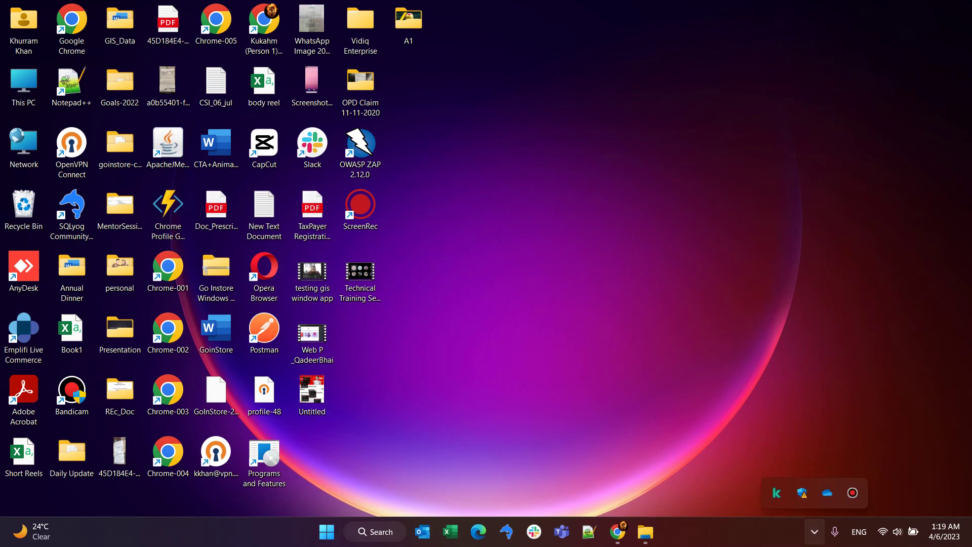
{"action": "key", "text": "super"}
{"action": "type", "text": "ca"}
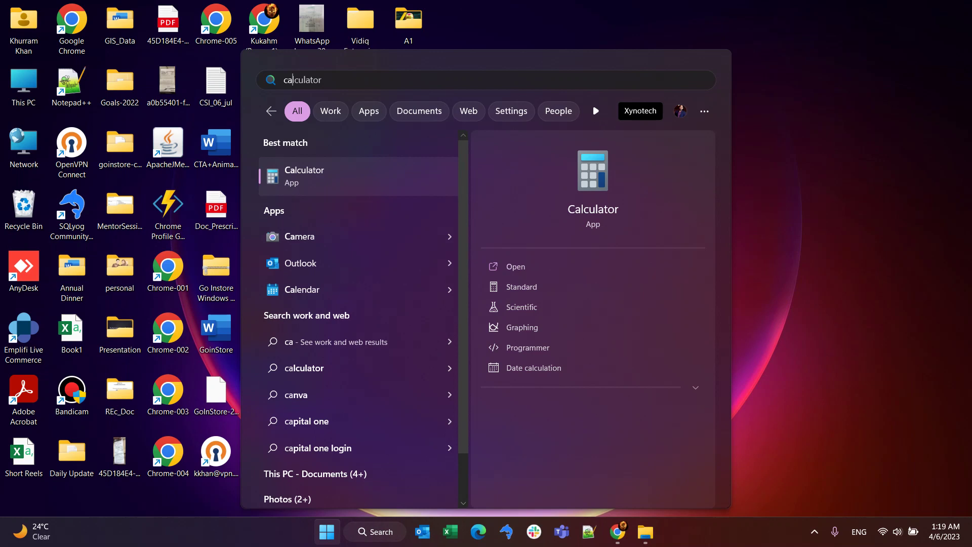
{"action": "type", "text": "pc"}
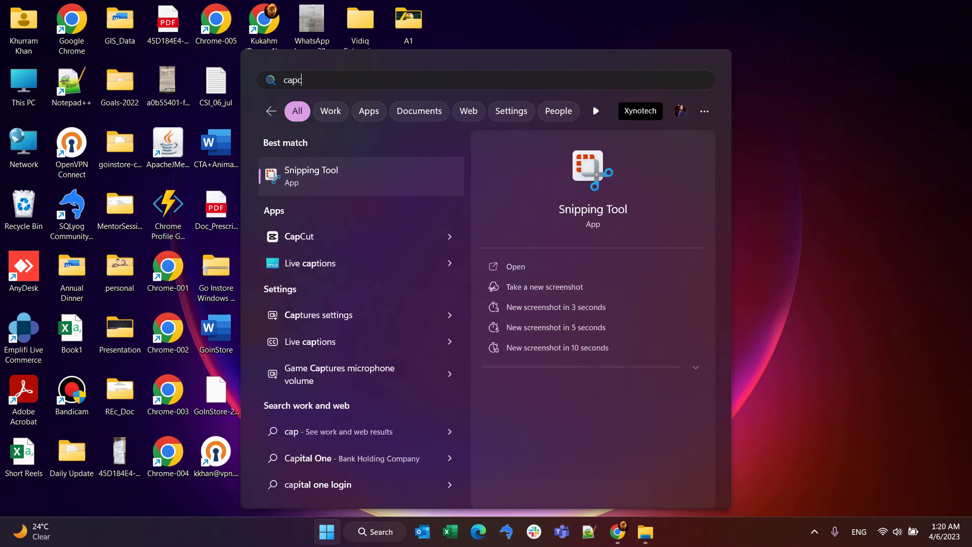
{"action": "type", "text": "ut"}
{"action": "key", "text": "Return"}
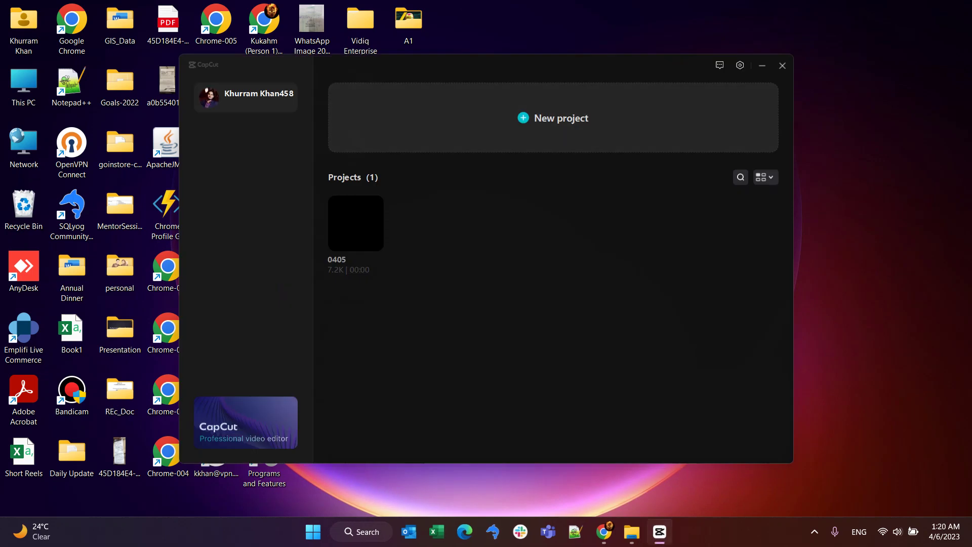
{"action": "left_click", "coordinate": [356, 222]}
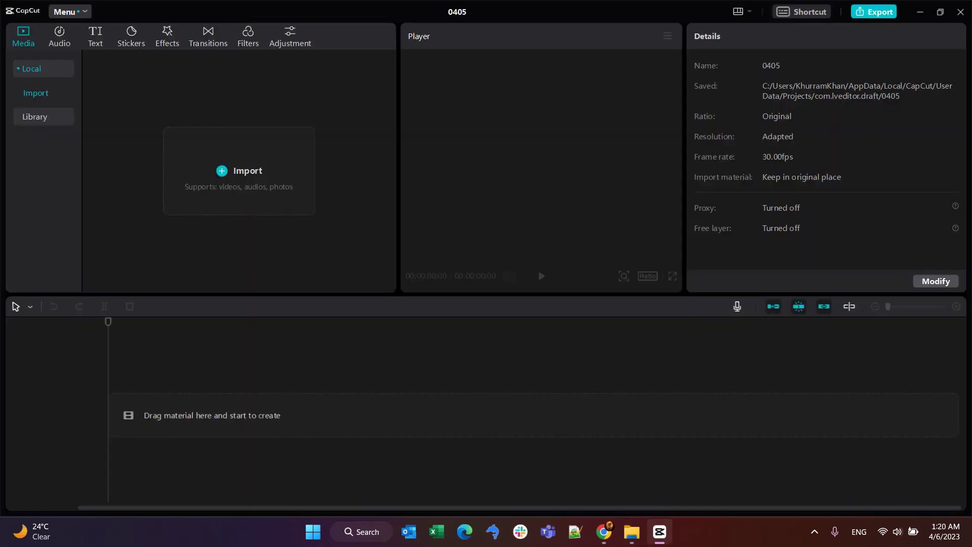
- Import 0405(1).mp4 from the Oct-Upload folder, add it to the timeline, and play it back
{"action": "left_click", "coordinate": [238, 170]}
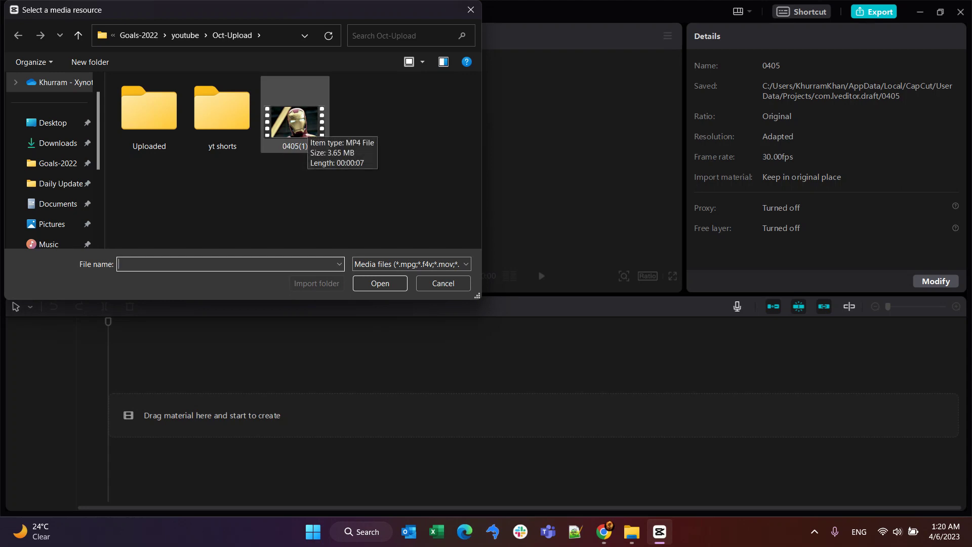
{"action": "double_click", "coordinate": [303, 124]}
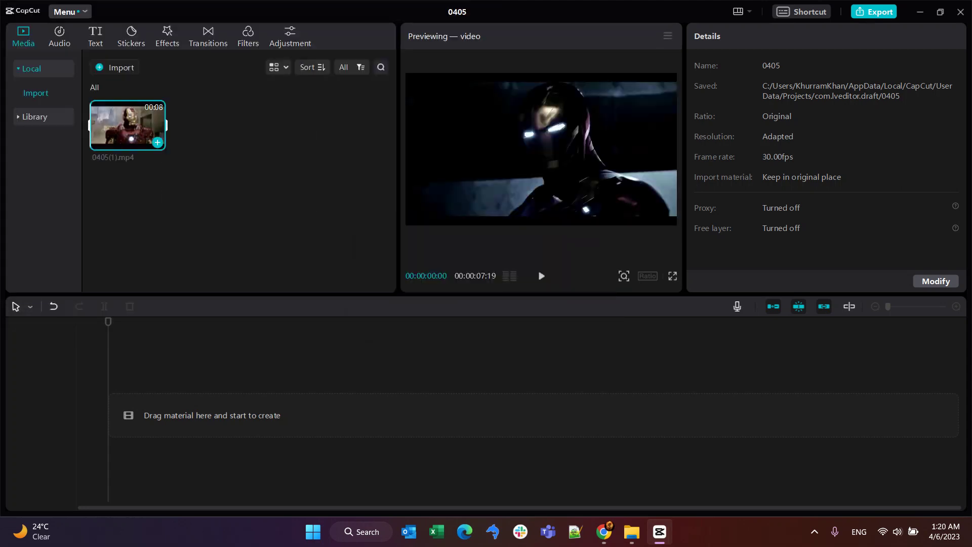
{"action": "left_click", "coordinate": [158, 142]}
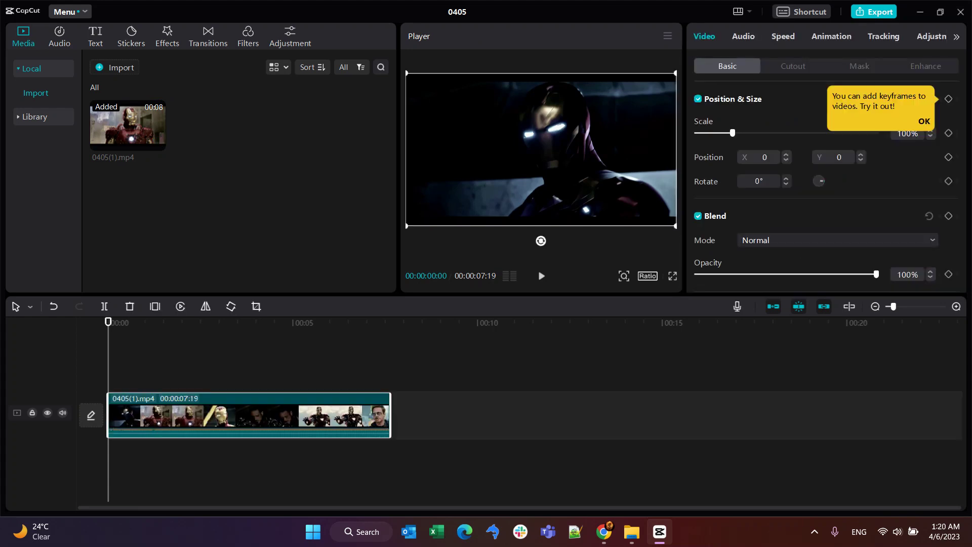
{"action": "key", "text": "space"}
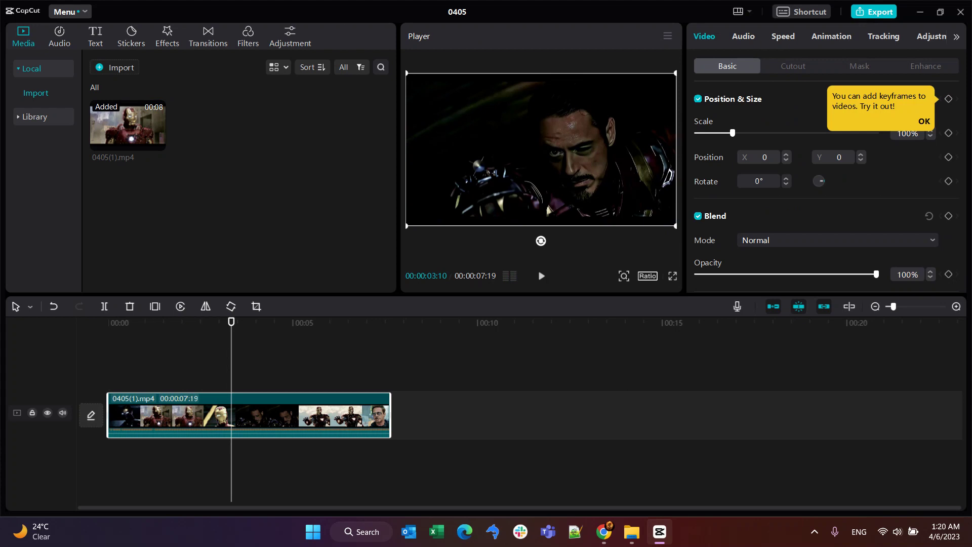
- Look through the stock library, effects and adjustment collections, and bring up the filter collection
{"action": "left_click", "coordinate": [35, 116]}
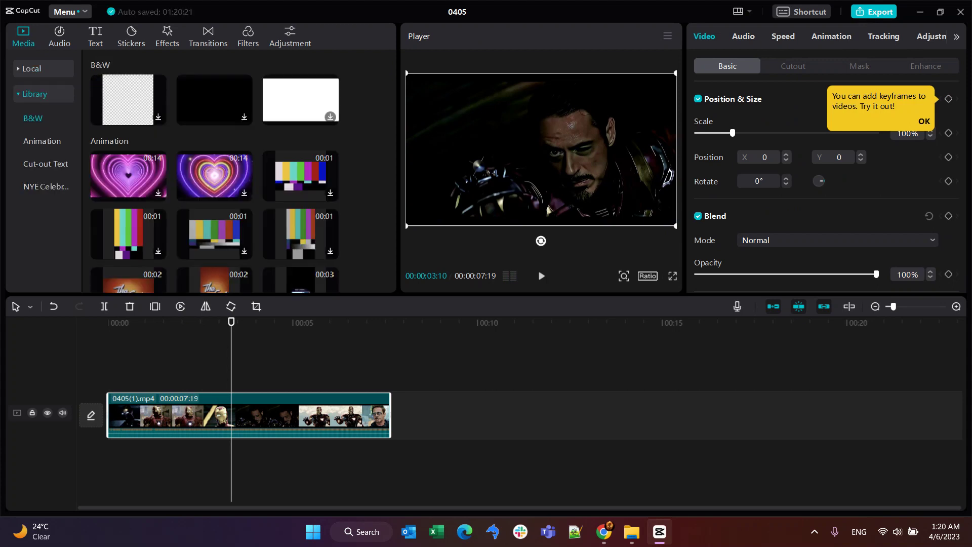
{"action": "left_click", "coordinate": [167, 37]}
{"action": "left_click", "coordinate": [248, 37]}
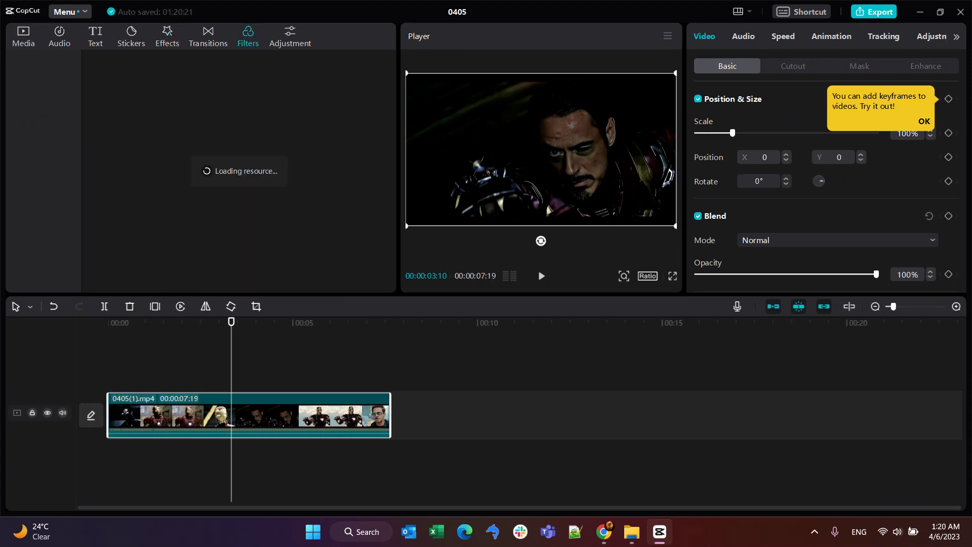
{"action": "left_click", "coordinate": [290, 37]}
{"action": "left_click", "coordinate": [248, 37]}
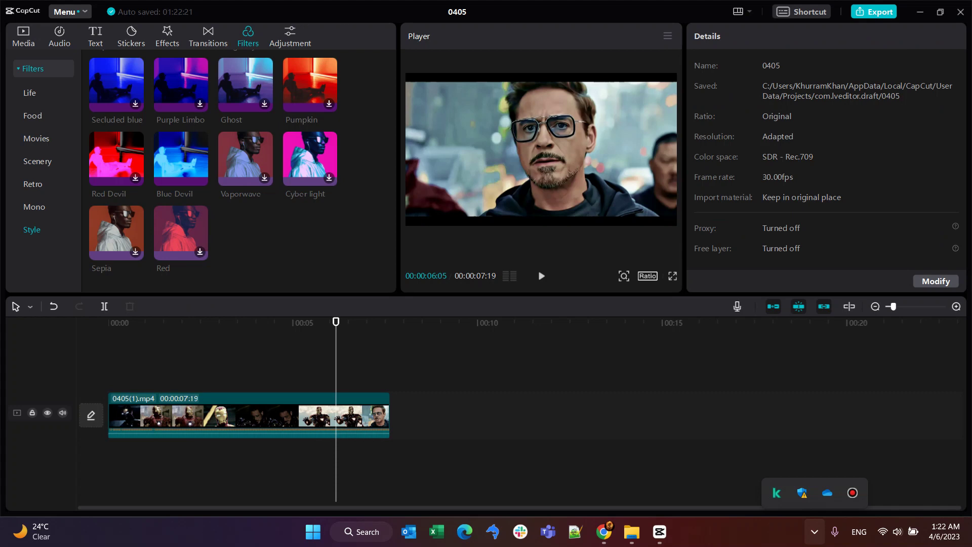
- Add the Vibrant I filter from the Life category across the whole clip and set its strength to 50
{"action": "left_click", "coordinate": [30, 93]}
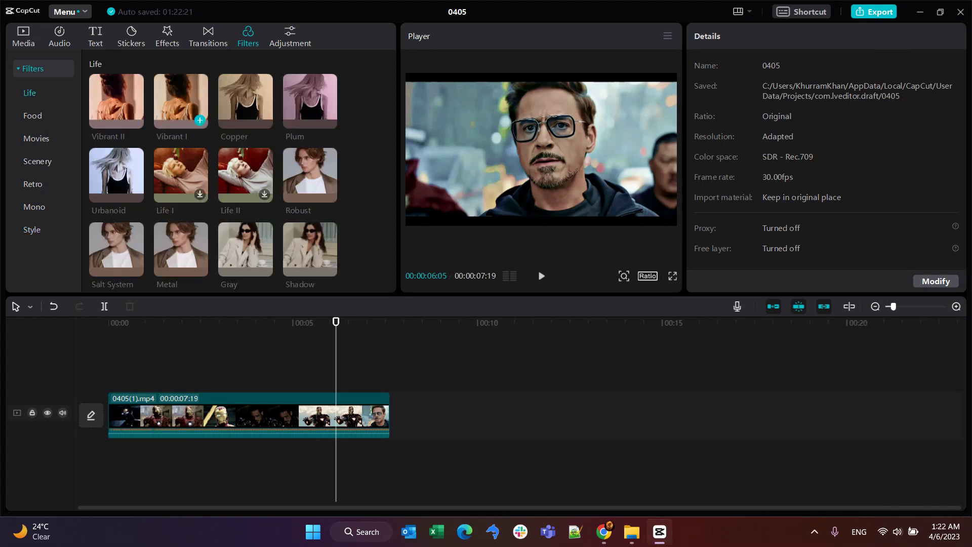
{"action": "left_click", "coordinate": [200, 120]}
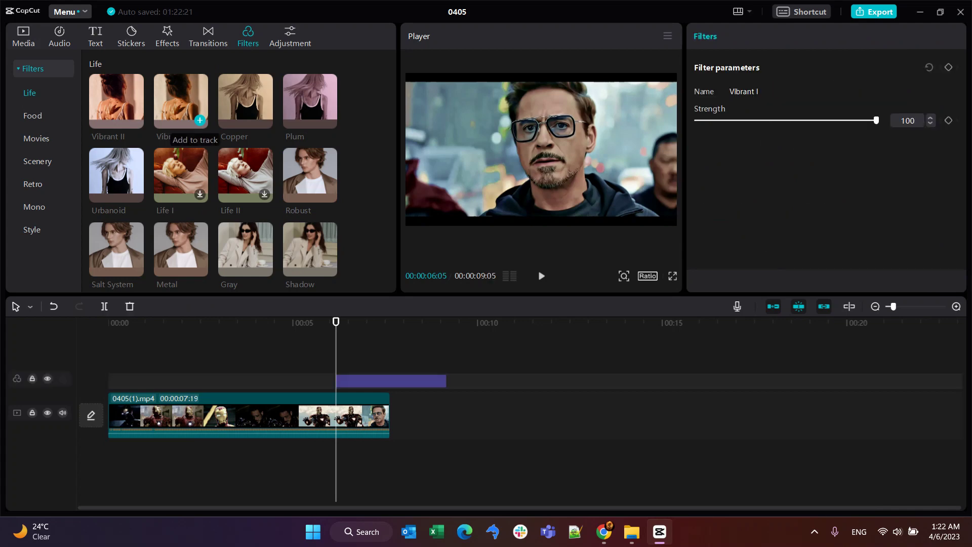
{"action": "mouse_move", "coordinate": [389, 379]}
{"action": "left_mouse_down"}
{"action": "mouse_move", "coordinate": [162, 381]}
{"action": "mouse_move", "coordinate": [390, 381]}
{"action": "left_mouse_up"}
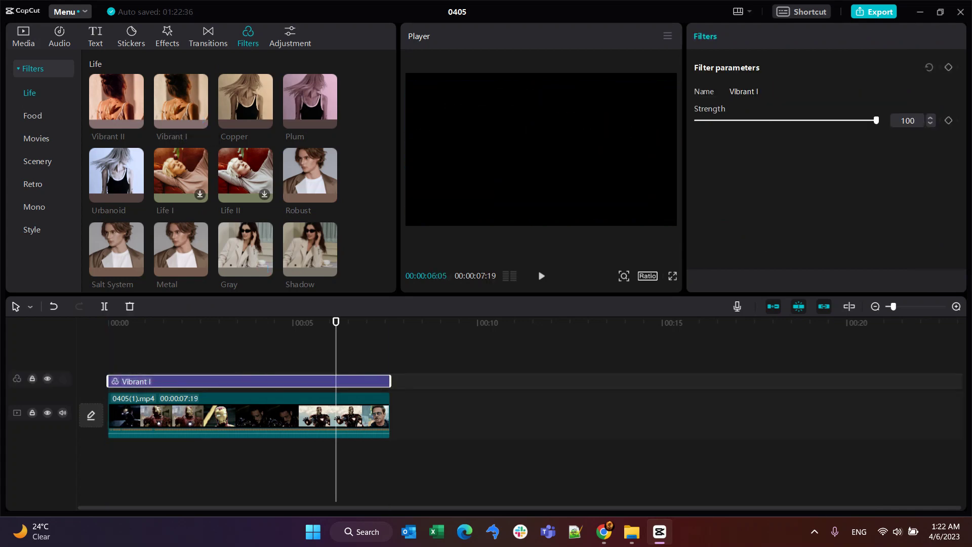
{"action": "left_click_drag", "start_coordinate": [336, 322], "coordinate": [305, 322]}
{"action": "left_click_drag", "start_coordinate": [876, 121], "coordinate": [788, 120]}
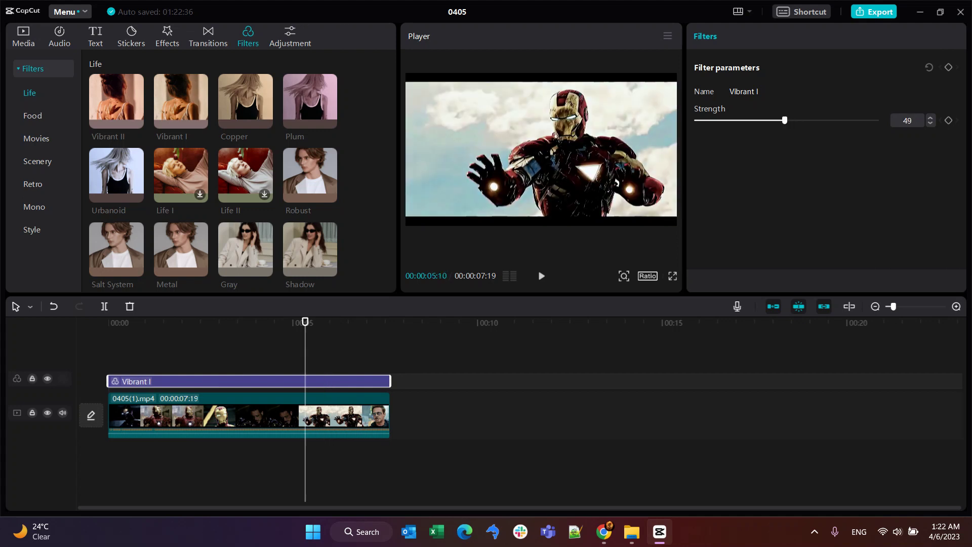
- Add the Holiday filter from the Life category, extend it over the whole clip, and set its strength to 37
{"action": "scroll", "coordinate": [311, 119], "scroll_direction": "down", "scroll_amount": 3}
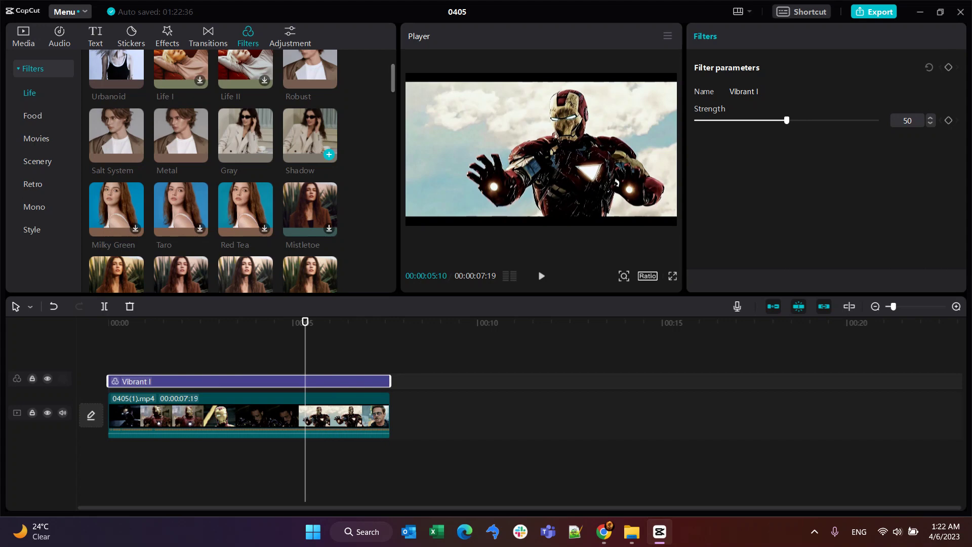
{"action": "scroll", "coordinate": [310, 135], "scroll_direction": "down", "scroll_amount": 4}
{"action": "mouse_move", "coordinate": [181, 261]}
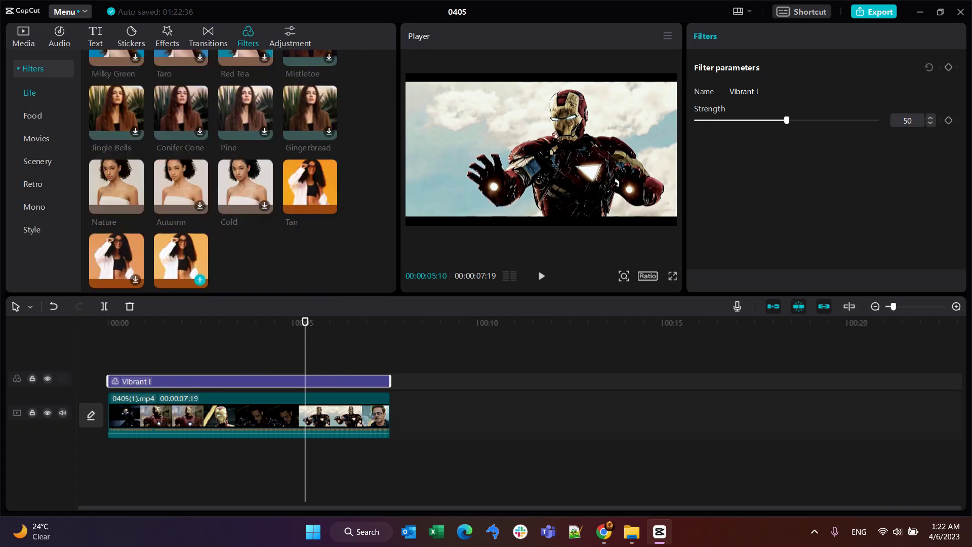
{"action": "scroll", "coordinate": [181, 261], "scroll_direction": "down", "scroll_amount": 3}
{"action": "left_click", "coordinate": [200, 165]}
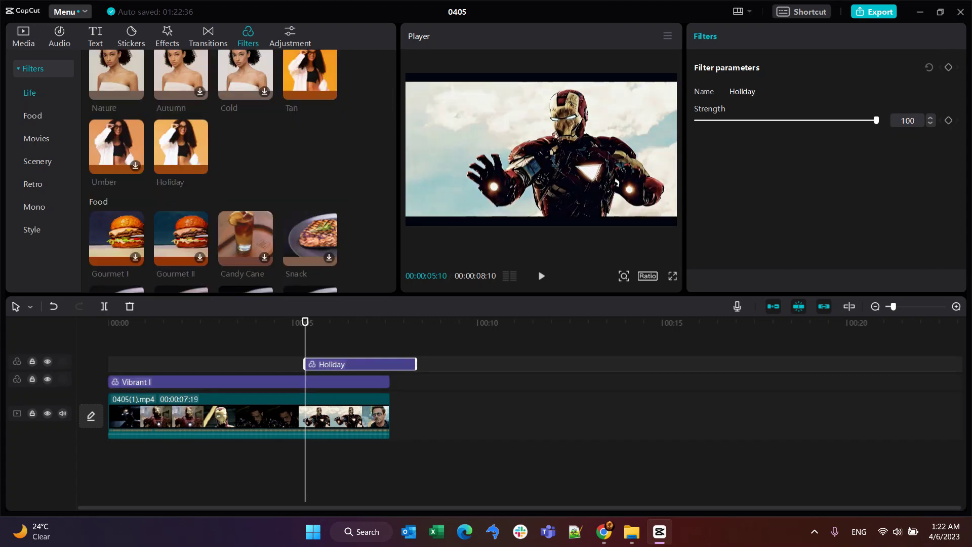
{"action": "left_click_drag", "start_coordinate": [357, 364], "coordinate": [161, 368]}
{"action": "left_click_drag", "start_coordinate": [219, 364], "coordinate": [390, 364]}
{"action": "left_click_drag", "start_coordinate": [876, 120], "coordinate": [763, 121]}
- Add the Green Lake filter from the Scenery category, extend it over the whole clip, and set its strength to 46
{"action": "scroll", "coordinate": [212, 172], "scroll_direction": "down", "scroll_amount": 10}
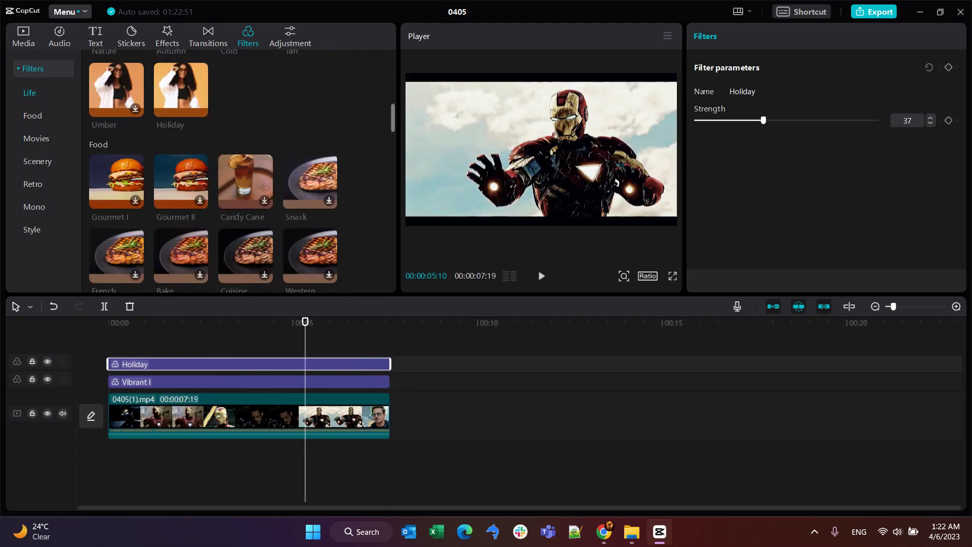
{"action": "scroll", "coordinate": [180, 192], "scroll_direction": "down", "scroll_amount": 1}
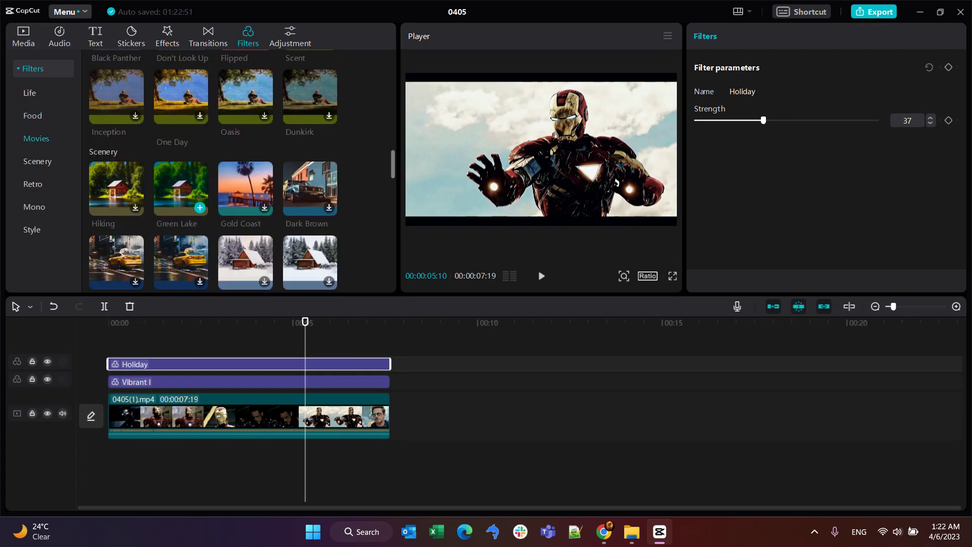
{"action": "left_click", "coordinate": [200, 208]}
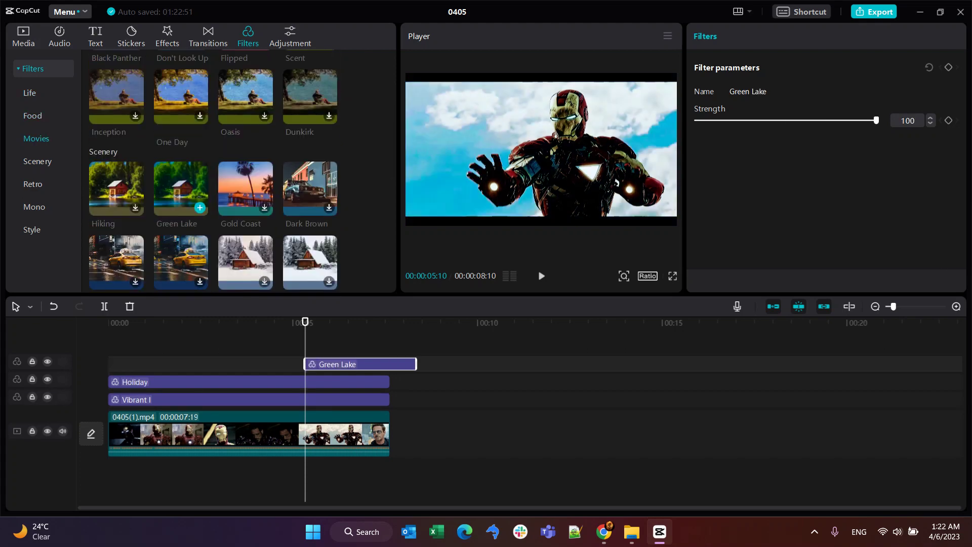
{"action": "left_click_drag", "start_coordinate": [354, 364], "coordinate": [157, 364]}
{"action": "left_click_drag", "start_coordinate": [238, 363], "coordinate": [390, 364]}
{"action": "left_click_drag", "start_coordinate": [876, 121], "coordinate": [779, 121]}
- Add the Tan filter from the Life category and extend it over the whole clip at strength 100
{"action": "scroll", "coordinate": [238, 172], "scroll_direction": "down", "scroll_amount": 4}
{"action": "scroll", "coordinate": [237, 172], "scroll_direction": "down", "scroll_amount": 6}
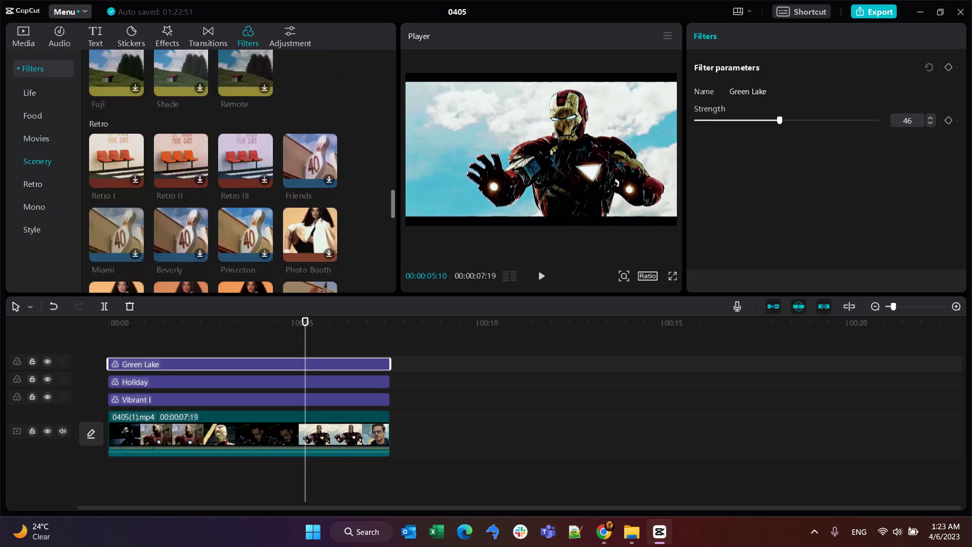
{"action": "scroll", "coordinate": [238, 172], "scroll_direction": "down", "scroll_amount": 3}
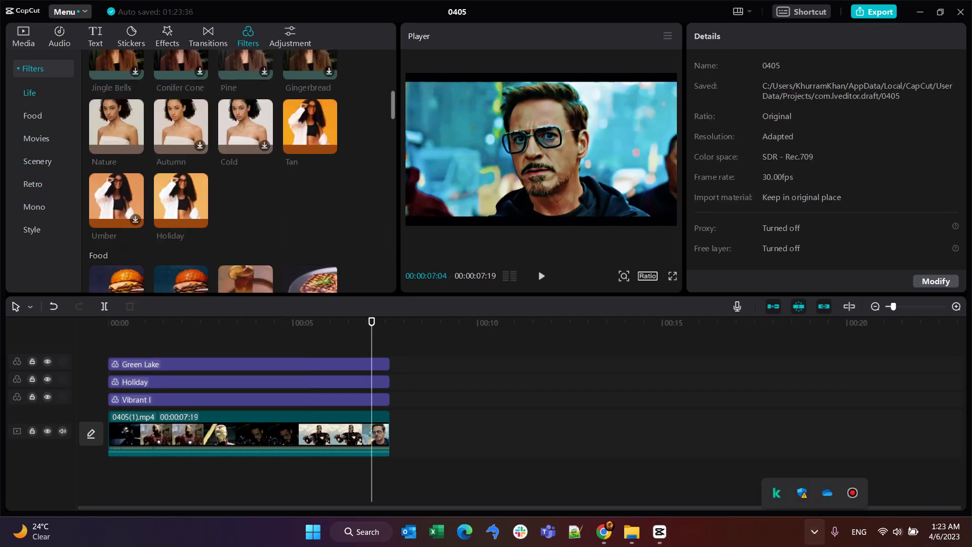
{"action": "mouse_move", "coordinate": [310, 126]}
{"action": "left_click", "coordinate": [328, 145]}
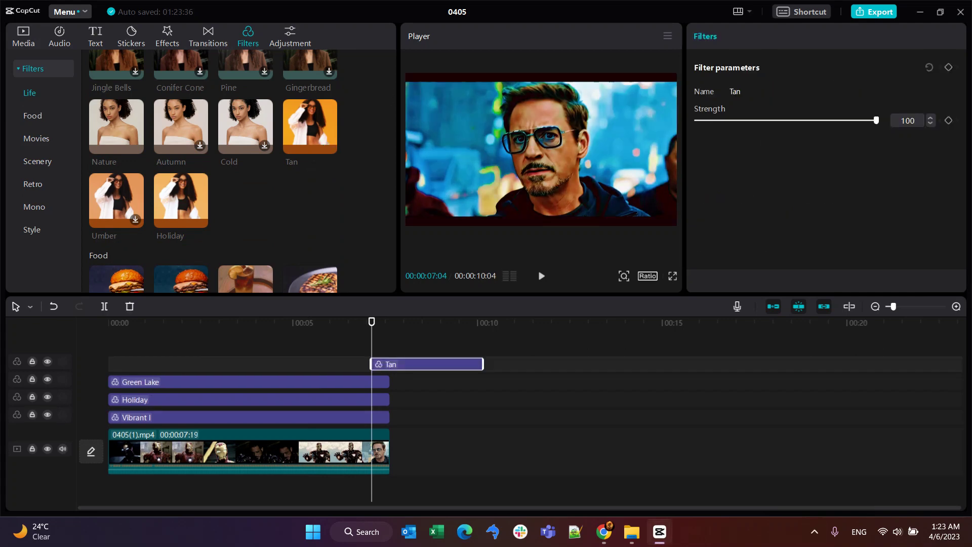
{"action": "left_click_drag", "start_coordinate": [400, 363], "coordinate": [133, 363]}
{"action": "left_click_drag", "start_coordinate": [220, 364], "coordinate": [390, 363]}
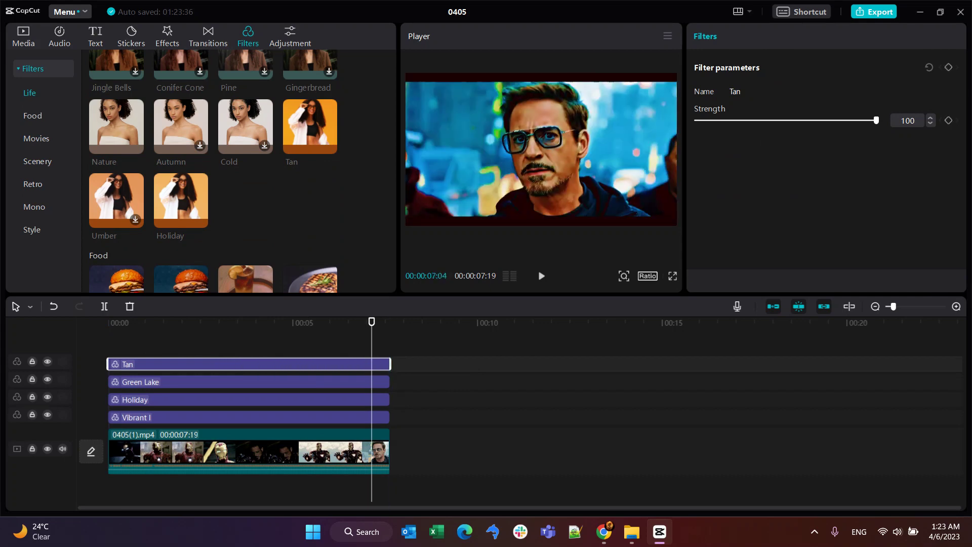
{"action": "mouse_move", "coordinate": [876, 121]}
{"action": "left_mouse_down"}
{"action": "mouse_move", "coordinate": [751, 121]}
{"action": "mouse_move", "coordinate": [876, 120]}
{"action": "left_mouse_up"}
- Open the export settings for the project and set the video resolution to 4K
{"action": "left_click", "coordinate": [874, 12]}
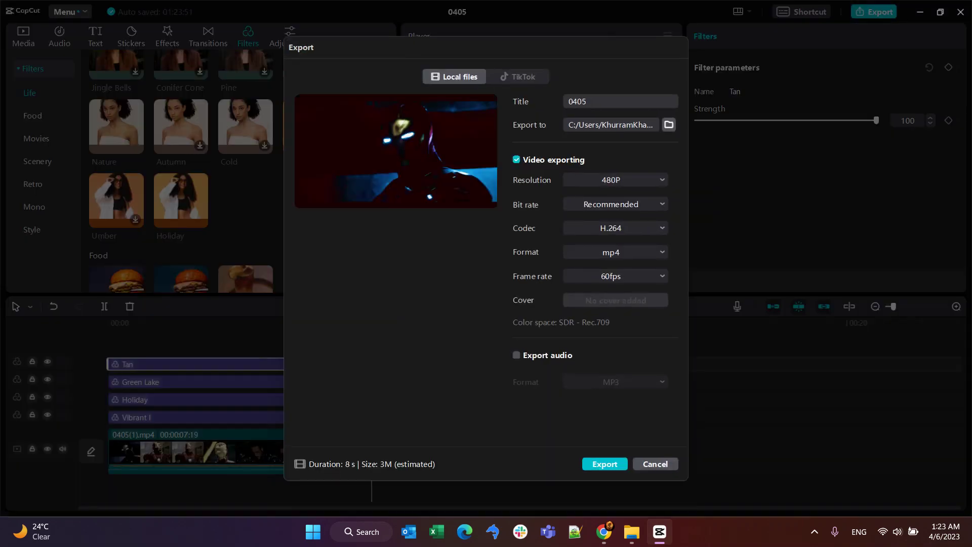
{"action": "left_click", "coordinate": [611, 180]}
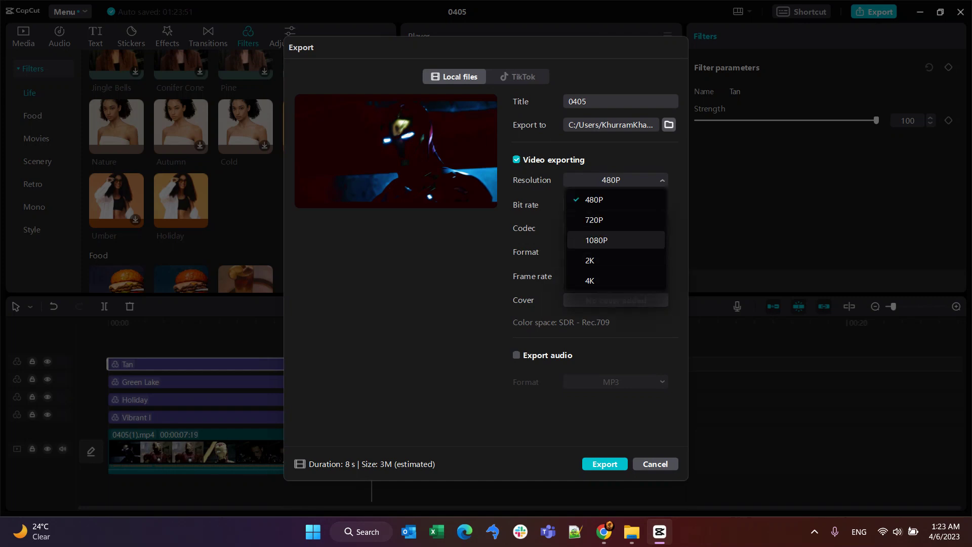
{"action": "left_click", "coordinate": [615, 280]}
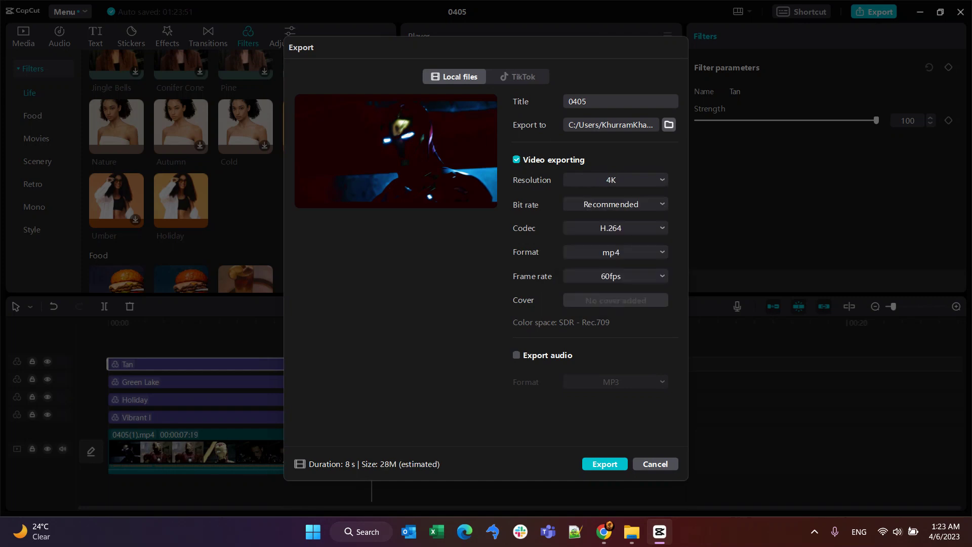
- Review the export's bit rate, codec and format options, keeping Recommended, H.264 and mp4
{"action": "left_click", "coordinate": [615, 205]}
{"action": "left_click", "coordinate": [615, 204]}
{"action": "left_click", "coordinate": [615, 228]}
{"action": "left_click", "coordinate": [615, 228]}
{"action": "left_click", "coordinate": [615, 228]}
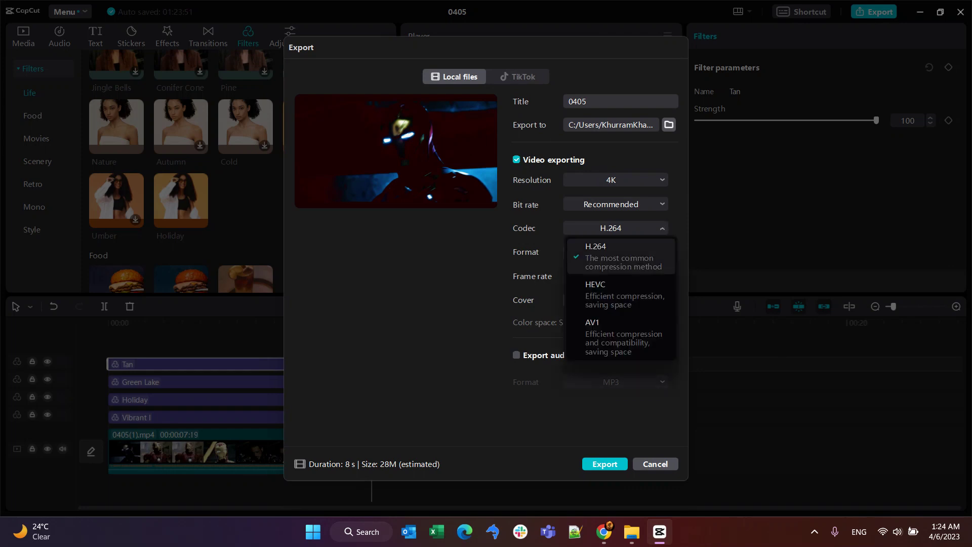
{"action": "left_click", "coordinate": [615, 253]}
{"action": "left_click", "coordinate": [615, 252]}
{"action": "left_click", "coordinate": [615, 252]}
- Set the export frame rate to 50fps and export the video to local files
{"action": "left_click", "coordinate": [615, 276]}
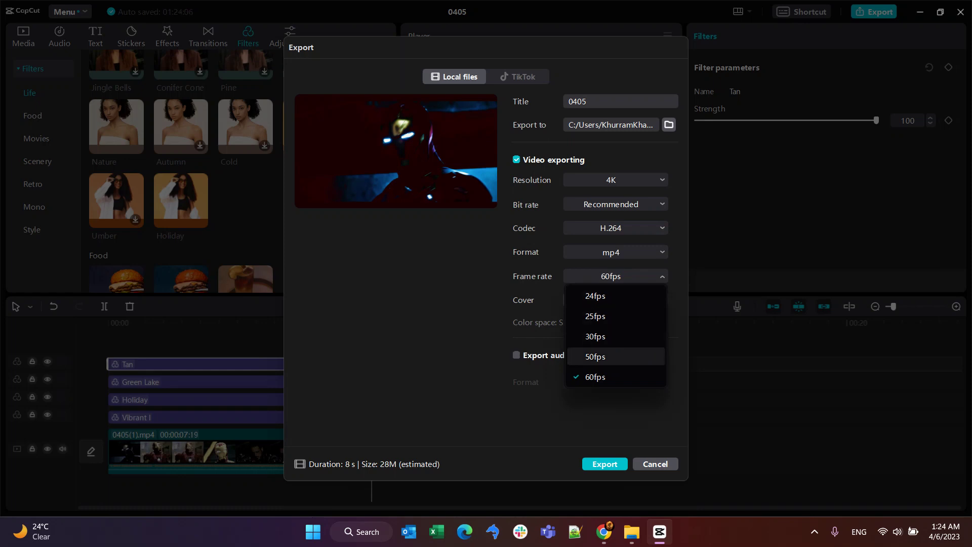
{"action": "left_click", "coordinate": [595, 356]}
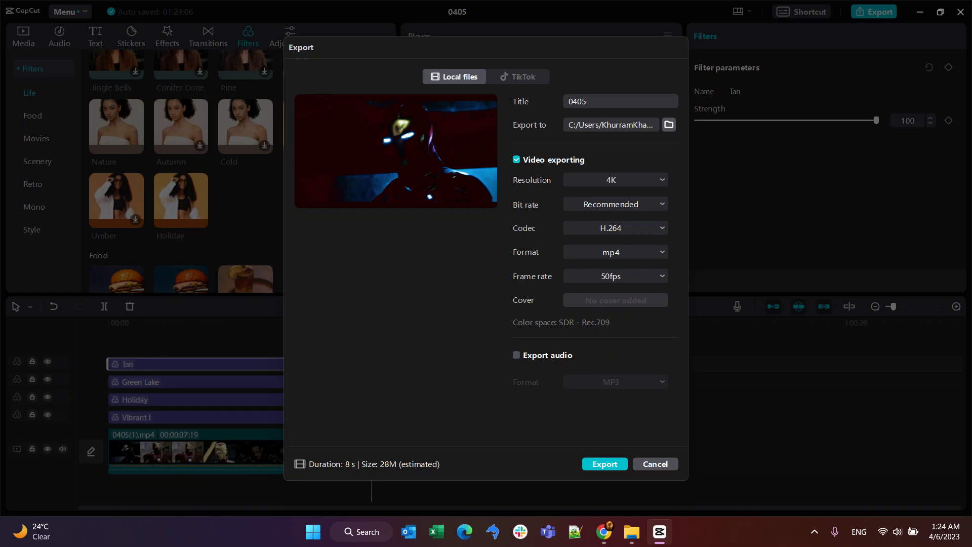
{"action": "left_click", "coordinate": [605, 463]}
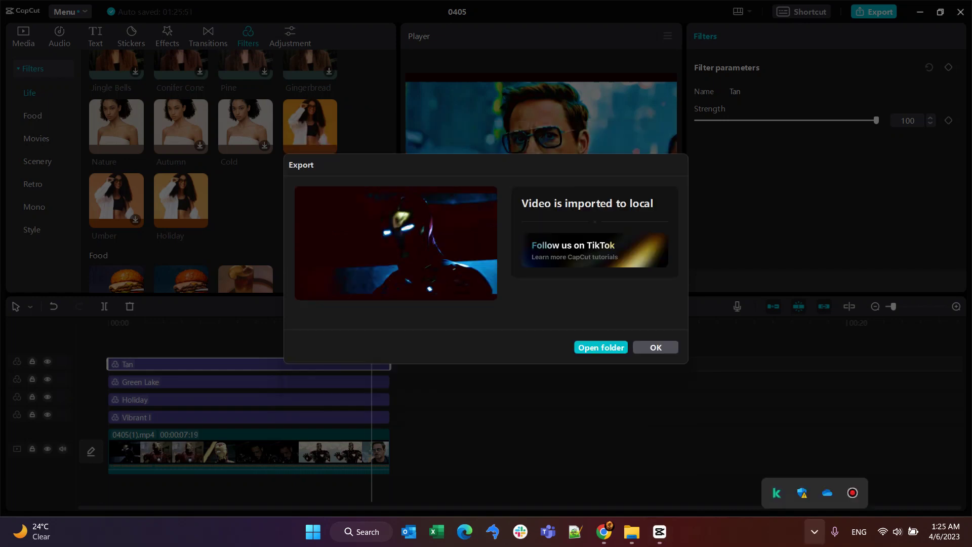
- Show the exported file in its folder, enlarge the thumbnails, and open the 0405 video for playback
{"action": "left_click", "coordinate": [601, 348]}
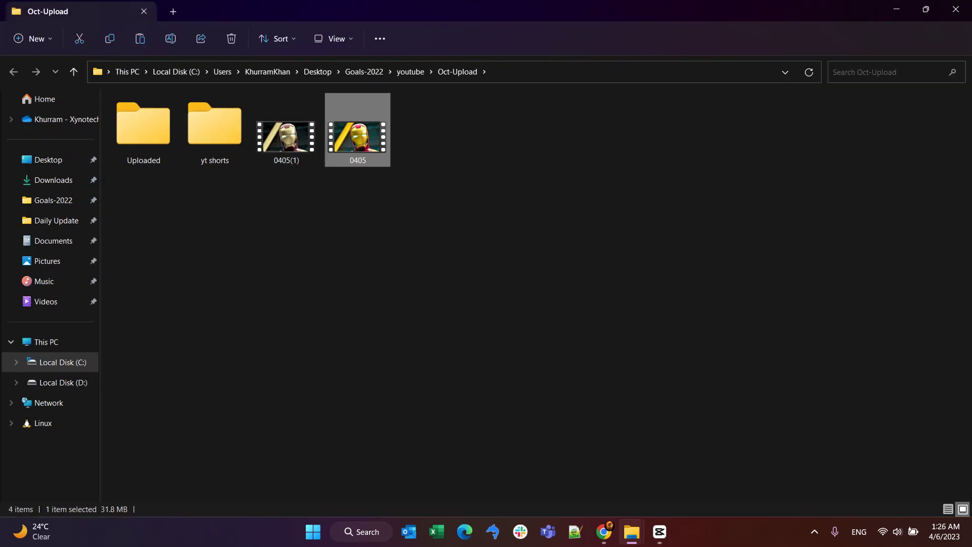
{"action": "scroll", "coordinate": [465, 167], "scroll_direction": "up", "scroll_amount": 5, "text": "ctrl"}
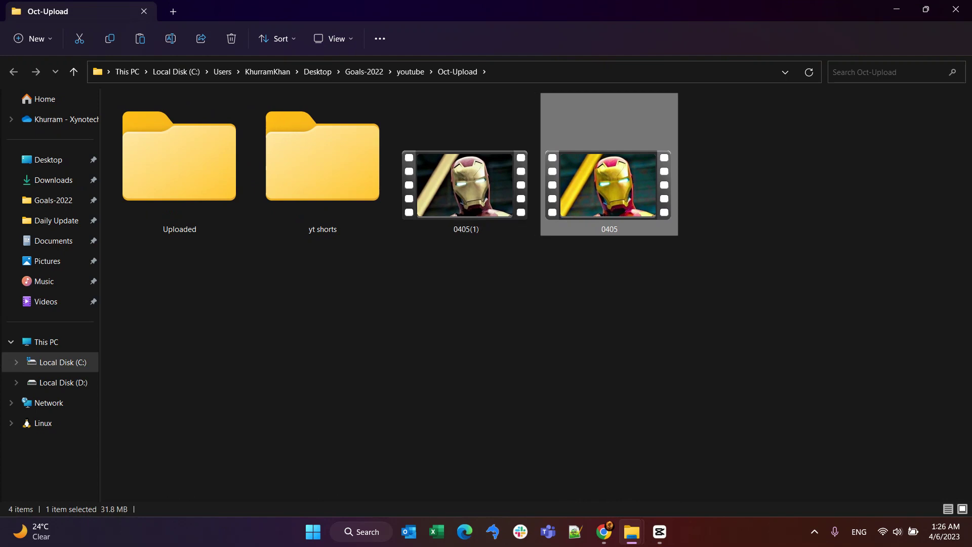
{"action": "key", "text": "Return"}
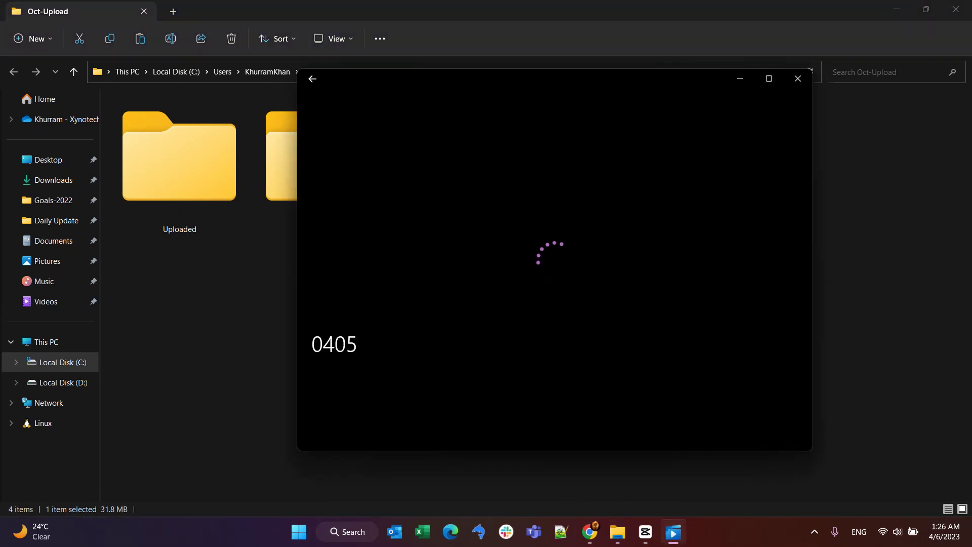
- Mute the 0405 video, watch it to the end, then pause it and close the player
{"action": "left_click", "coordinate": [328, 425]}
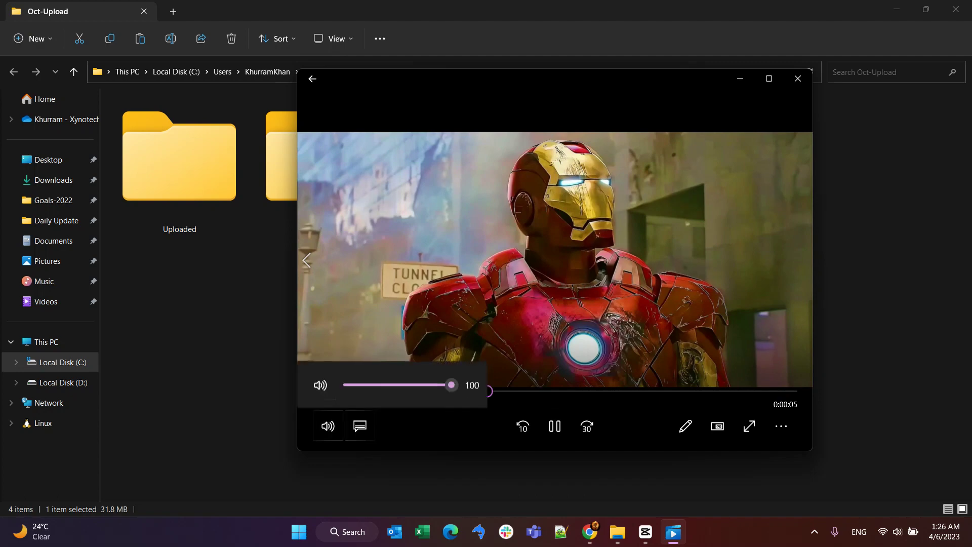
{"action": "left_click", "coordinate": [320, 384]}
{"action": "left_click", "coordinate": [455, 304]}
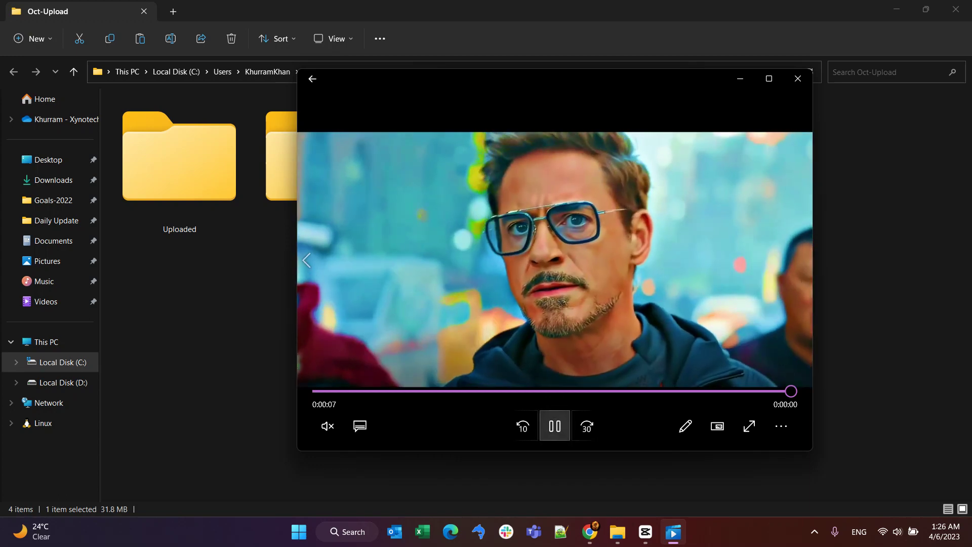
{"action": "left_click", "coordinate": [554, 425]}
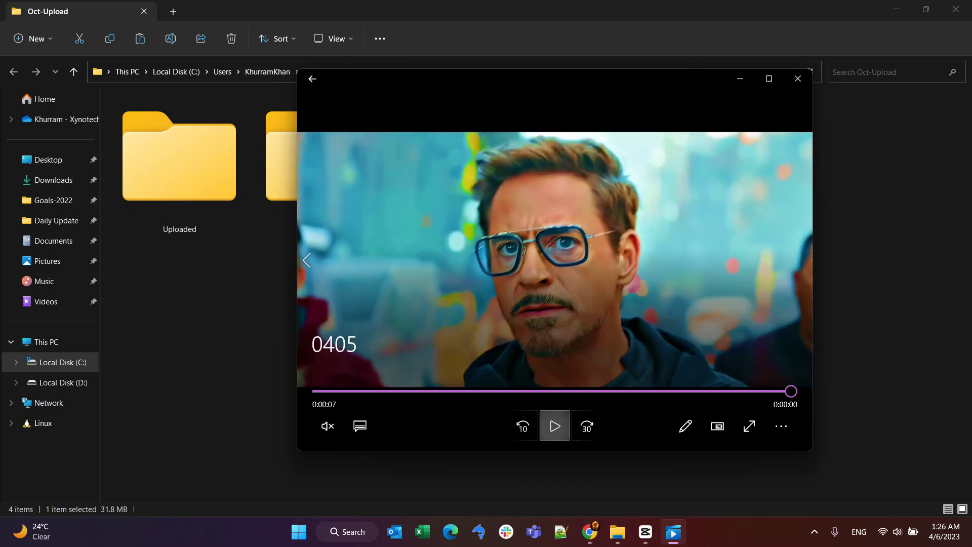
{"action": "left_click", "coordinate": [798, 78]}
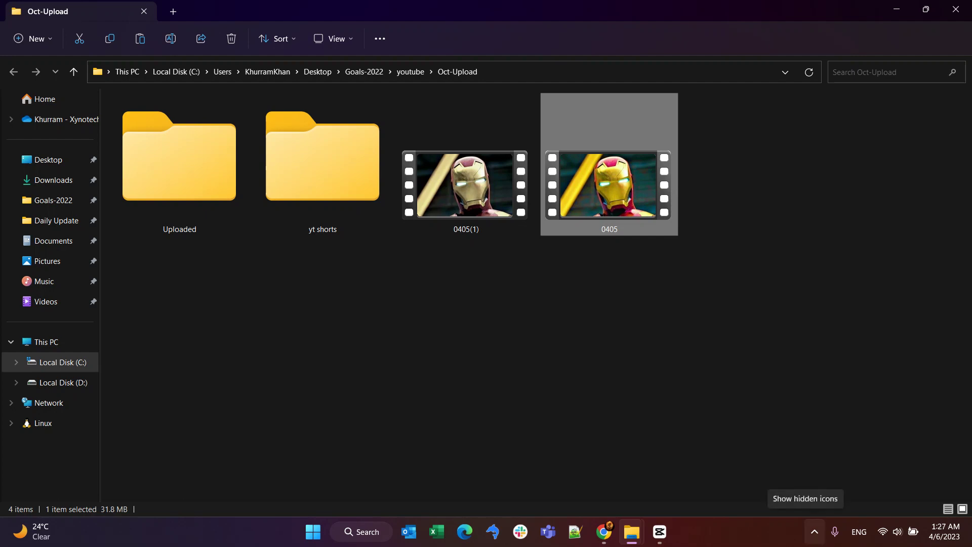
{"action": "left_click", "coordinate": [813, 532]}
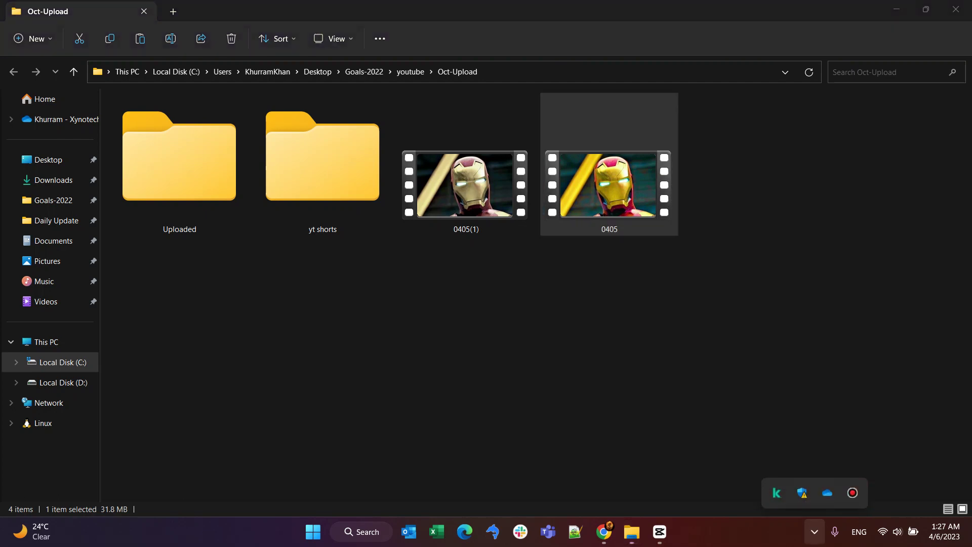